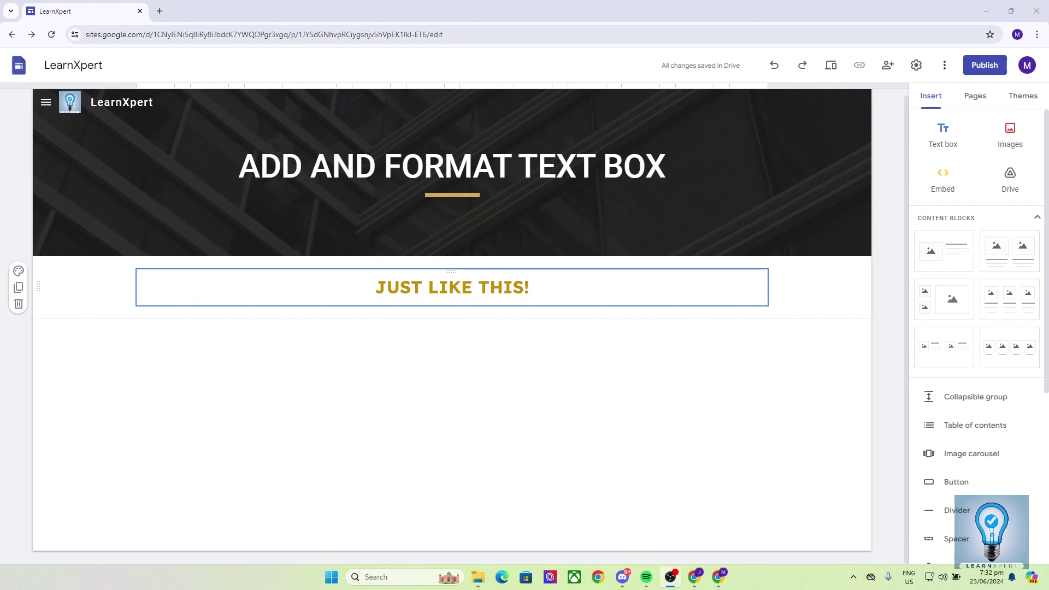
{"action": "left_click", "coordinate": [452, 224]}
{"action": "left_click_drag", "start_coordinate": [387, 287], "coordinate": [513, 287]}
{"action": "key", "text": "Escape"}
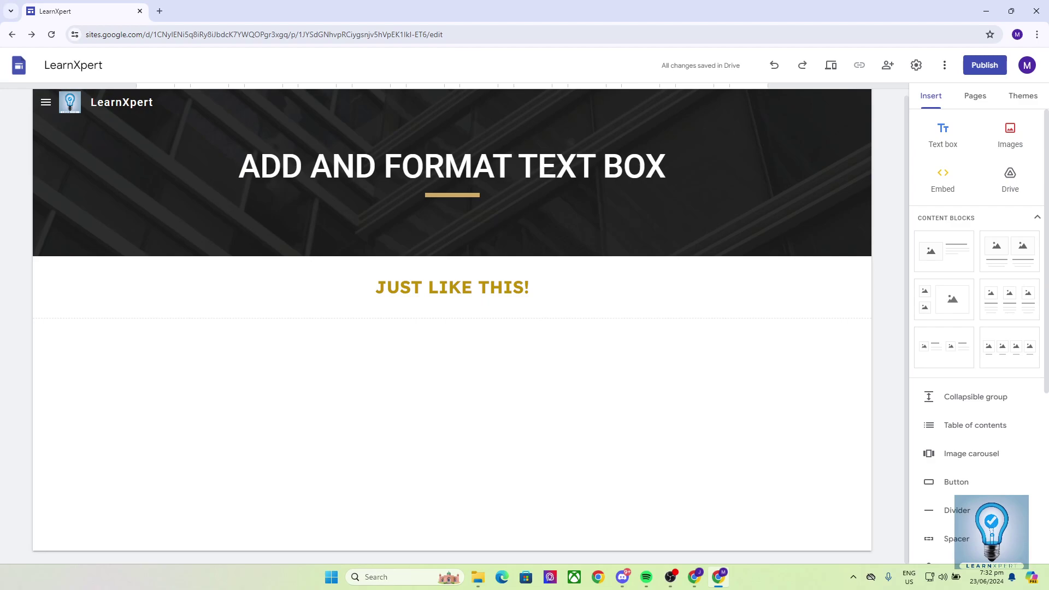
{"action": "right_click", "coordinate": [459, 364]}
{"action": "key", "text": "Escape"}
Insert an empty text box below the "JUST LIKE THIS!" section.
{"action": "scroll", "coordinate": [978, 347], "scroll_direction": "down", "scroll_amount": 3}
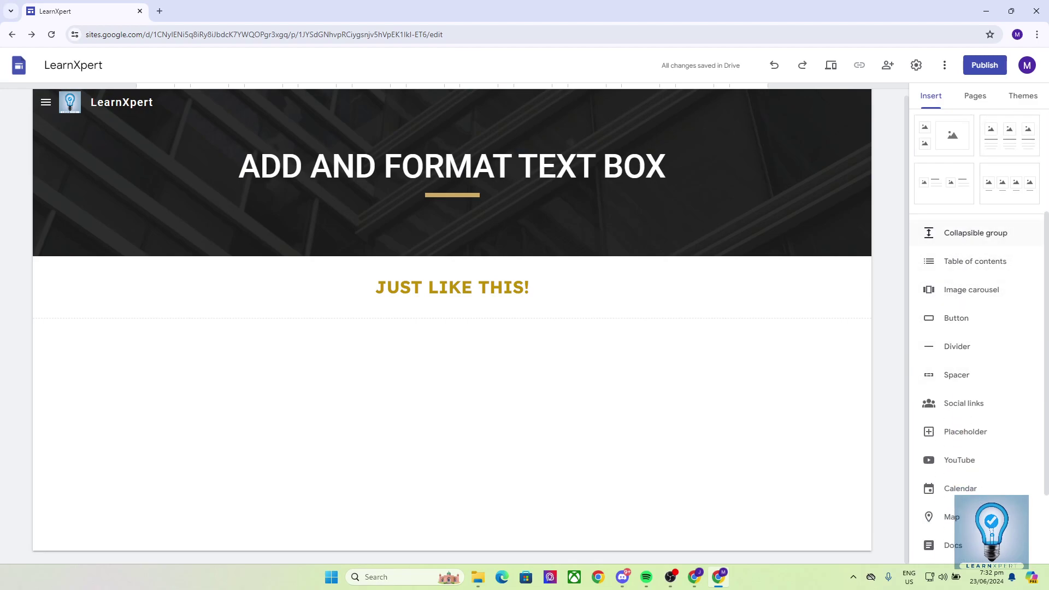
{"action": "scroll", "coordinate": [976, 233], "scroll_direction": "down", "scroll_amount": 1}
{"action": "scroll", "coordinate": [976, 235], "scroll_direction": "up", "scroll_amount": 4}
{"action": "scroll", "coordinate": [976, 350], "scroll_direction": "down", "scroll_amount": 5}
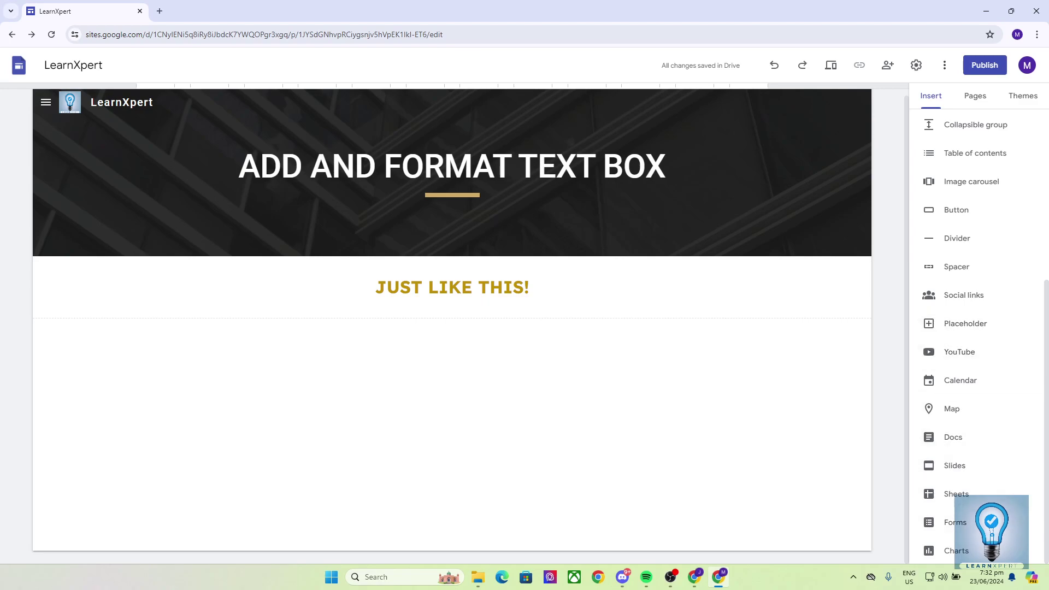
{"action": "scroll", "coordinate": [962, 240], "scroll_direction": "up", "scroll_amount": 5}
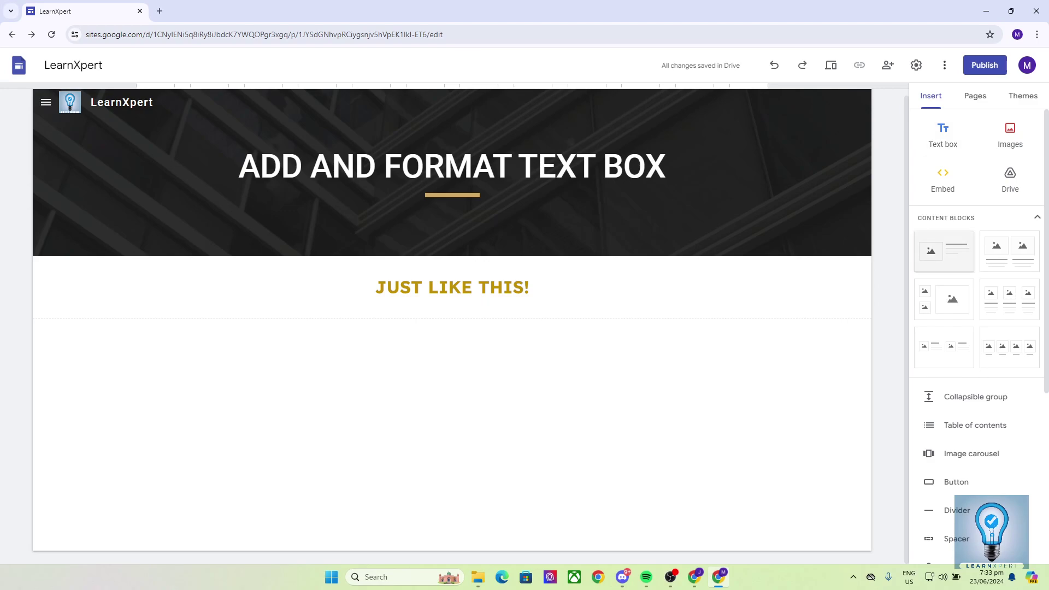
{"action": "left_click", "coordinate": [943, 134]}
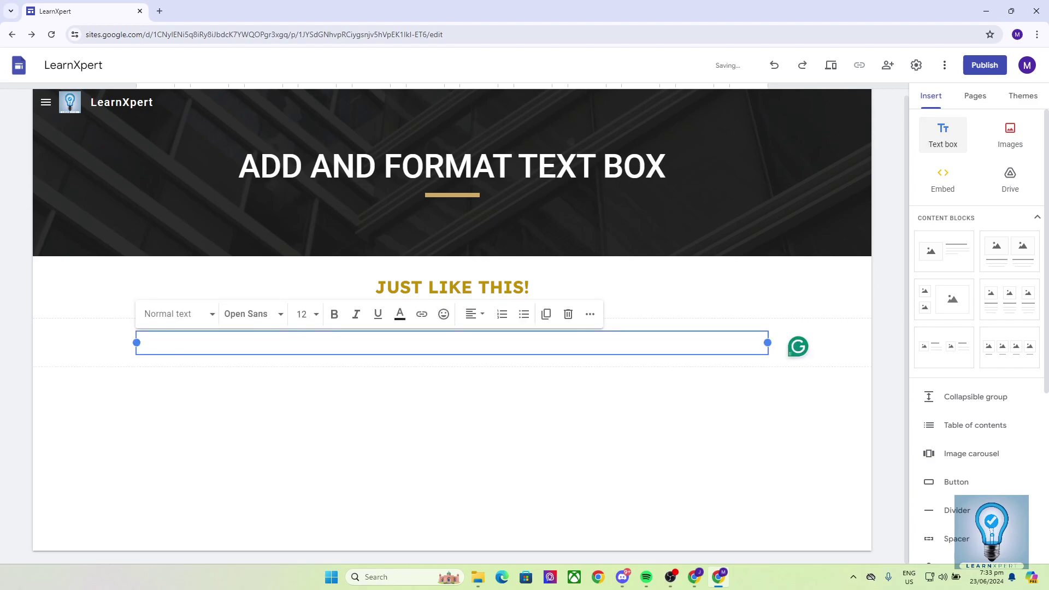
{"action": "left_click", "coordinate": [452, 360]}
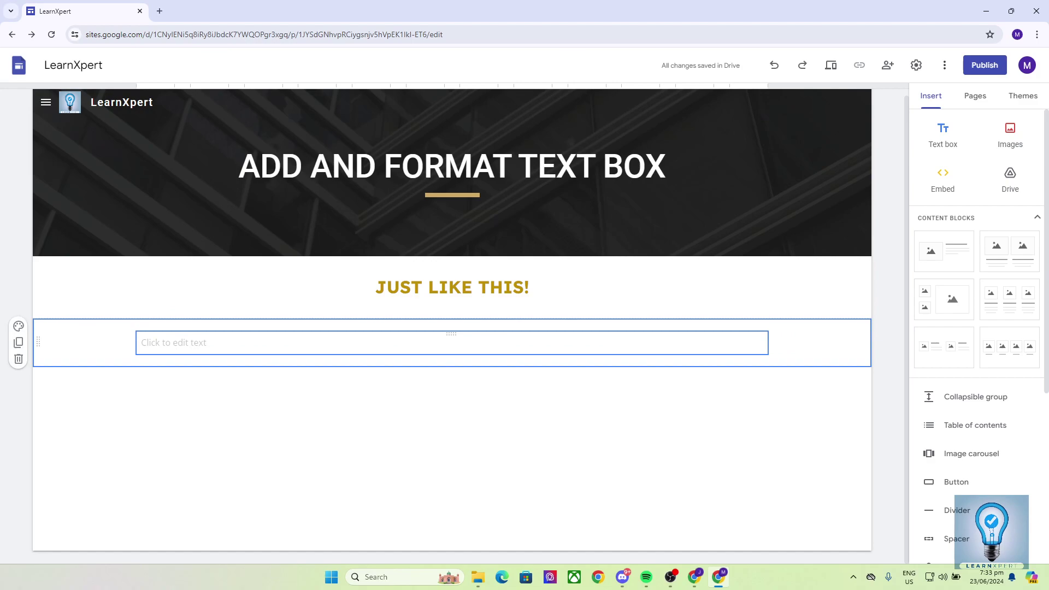
Enter the text "SAMPLE" in the new, empty text box.
{"action": "left_click", "coordinate": [141, 343]}
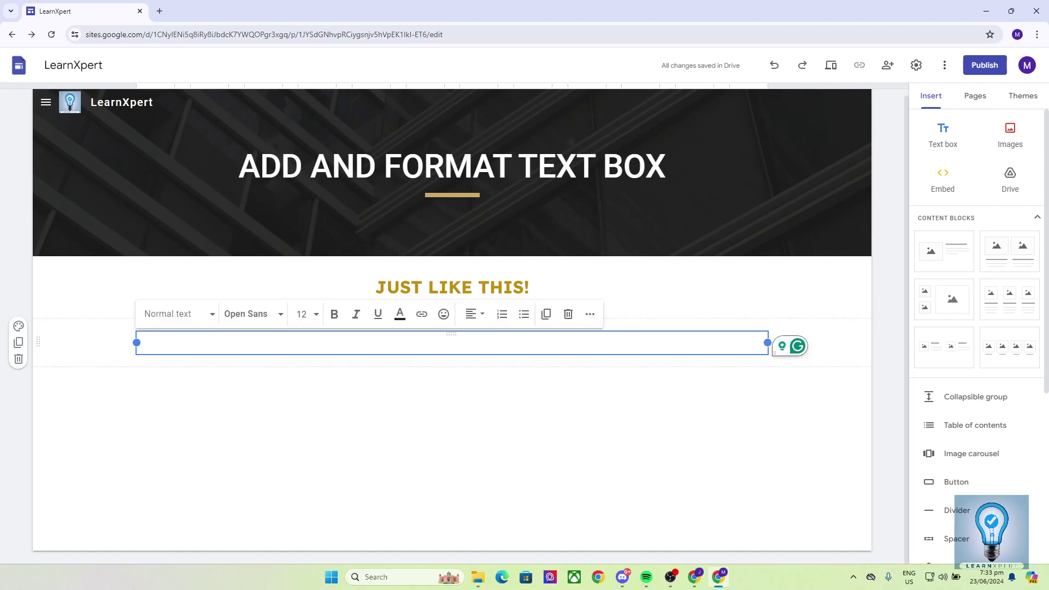
{"action": "left_click", "coordinate": [474, 314]}
{"action": "left_click", "coordinate": [472, 372]}
{"action": "type", "text": "SAMPLE"}
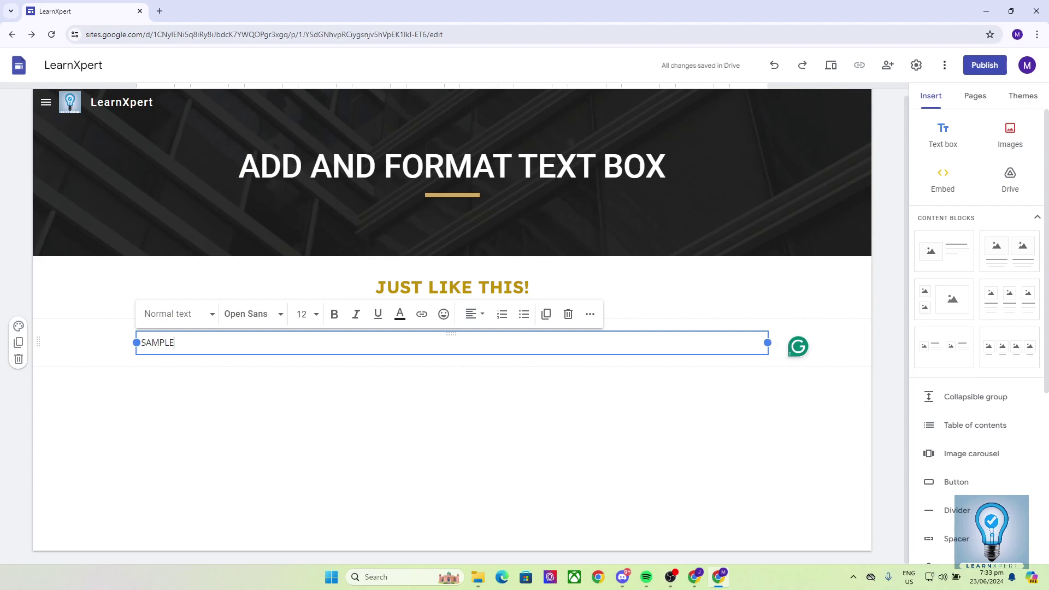
{"action": "key", "text": "Escape"}
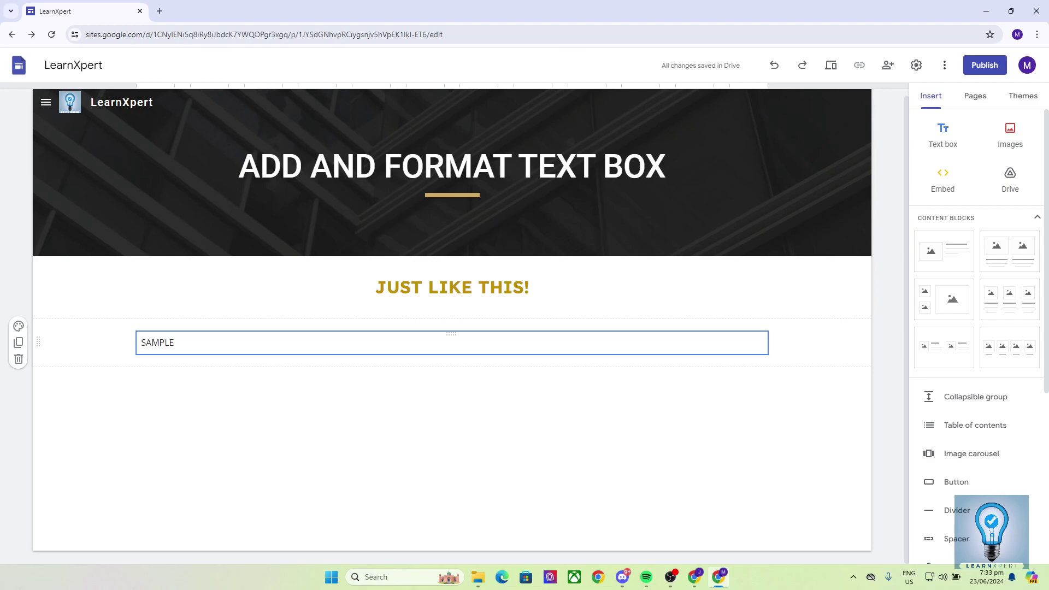
{"action": "left_click", "coordinate": [175, 342]}
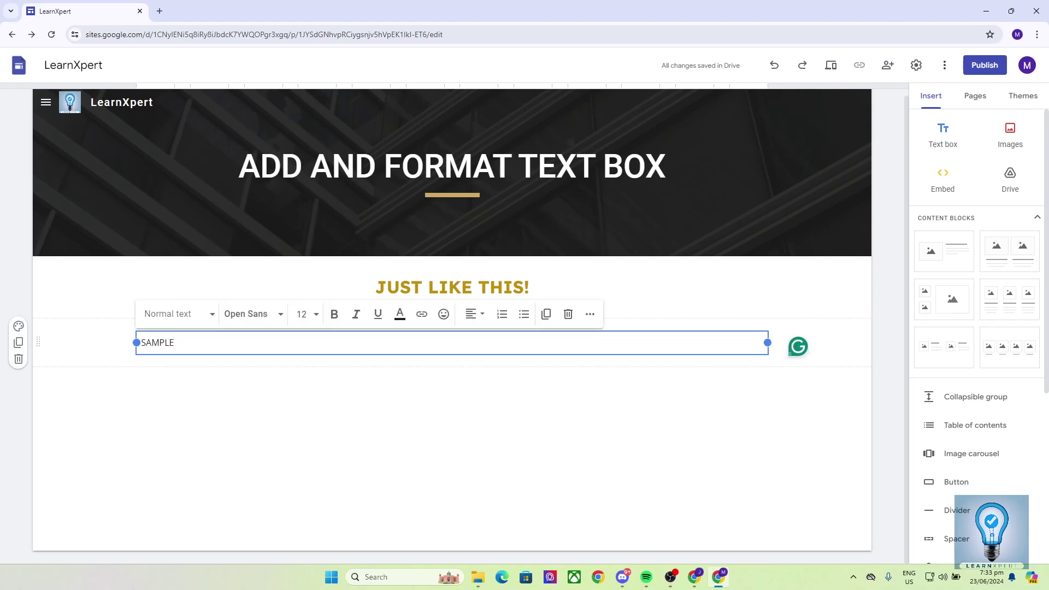
{"action": "key", "text": "Escape"}
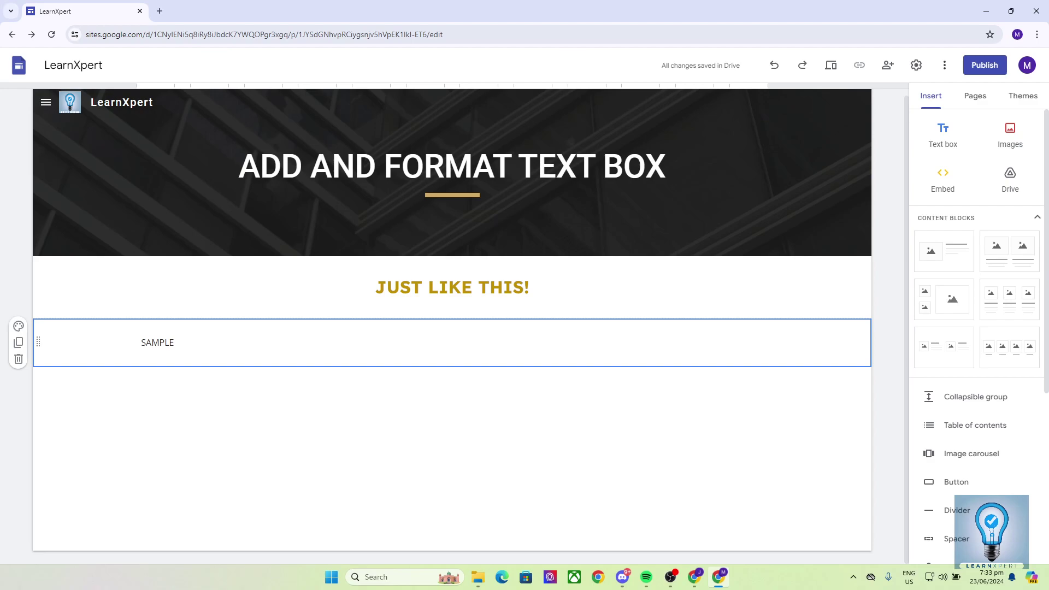
Move the SAMPLE section above the "JUST LIKE THIS!" section.
{"action": "left_click_drag", "start_coordinate": [39, 342], "coordinate": [39, 280]}
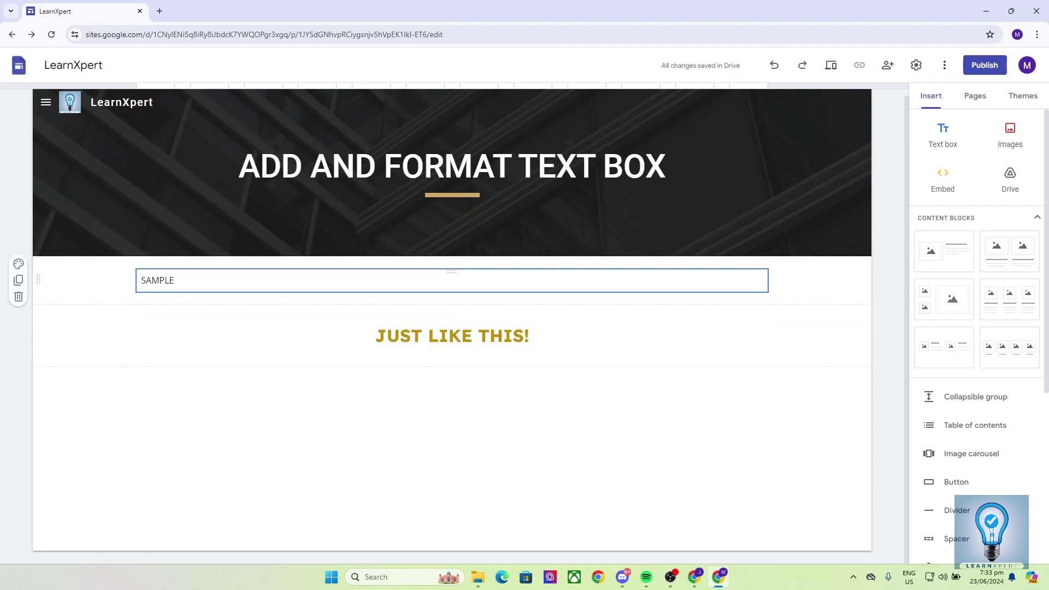
{"action": "mouse_move", "coordinate": [38, 280]}
{"action": "left_mouse_down"}
{"action": "mouse_move", "coordinate": [38, 342]}
{"action": "mouse_move", "coordinate": [39, 280]}
{"action": "left_mouse_up"}
{"action": "left_click", "coordinate": [173, 280]}
{"action": "left_click", "coordinate": [452, 335]}
Select the whole word SAMPLE in the text box directly below the page header.
{"action": "left_click", "coordinate": [174, 280]}
{"action": "key", "text": "ctrl+a"}
{"action": "key", "text": "Escape"}
{"action": "left_click", "coordinate": [174, 280]}
{"action": "left_click_drag", "start_coordinate": [174, 280], "coordinate": [141, 281]}
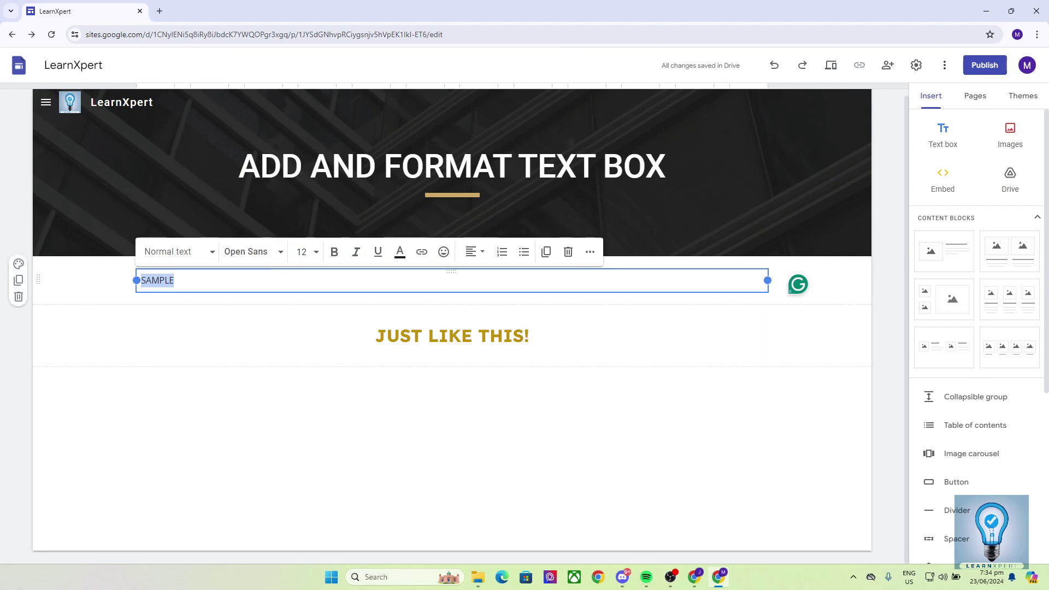
Try the Title and Heading text styles on SAMPLE, ending with the Normal text style.
{"action": "left_click", "coordinate": [176, 252]}
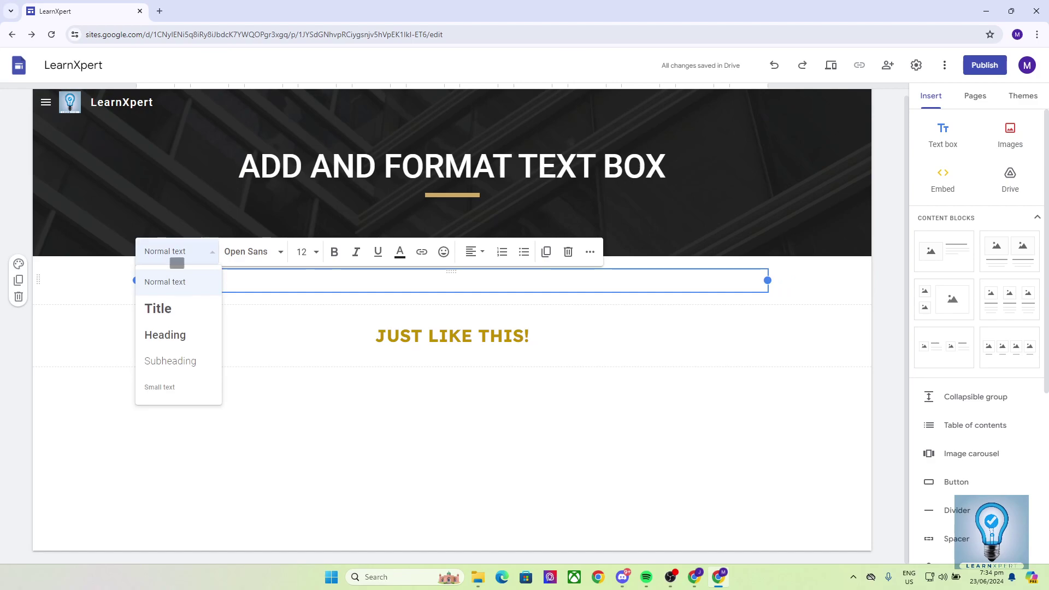
{"action": "left_click", "coordinate": [158, 308]}
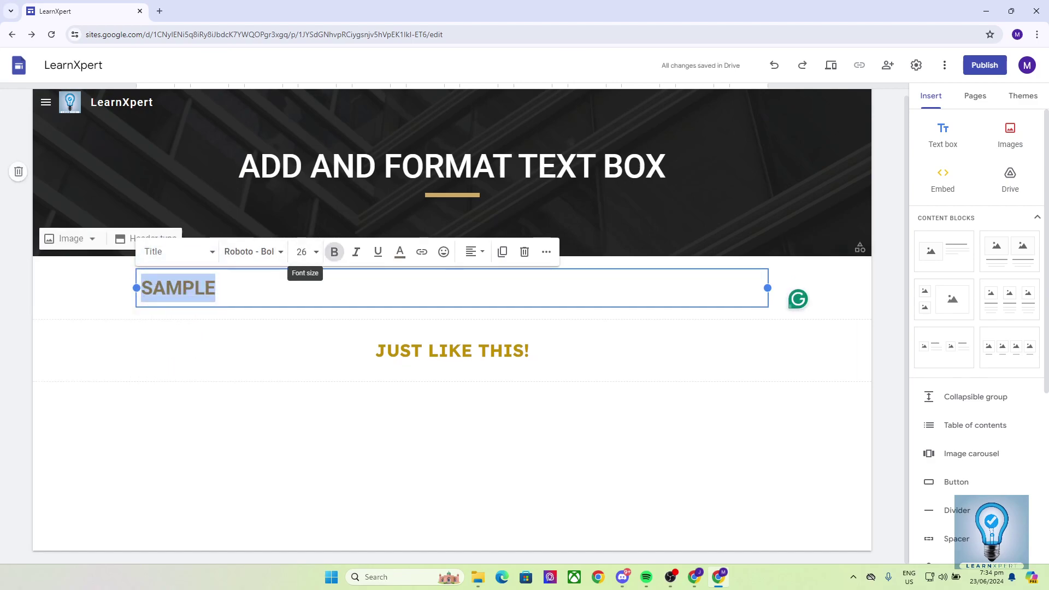
{"action": "left_click", "coordinate": [177, 252]}
{"action": "left_click", "coordinate": [165, 335]}
{"action": "left_click", "coordinate": [176, 251]}
{"action": "left_click", "coordinate": [168, 282]}
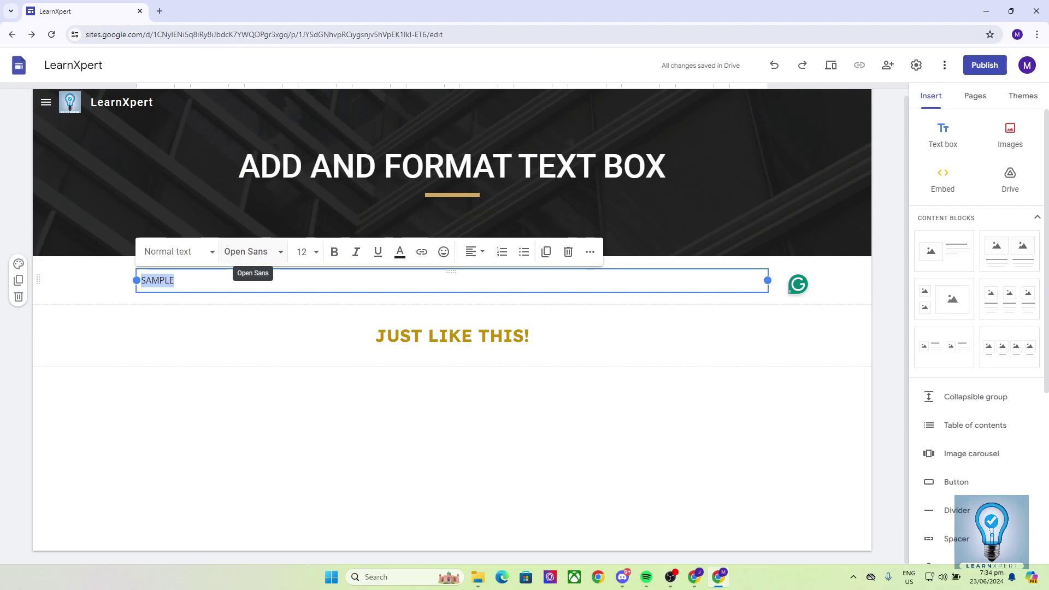
Change the font of the selected word SAMPLE to Lexend in the Bold weight.
{"action": "left_click", "coordinate": [253, 252]}
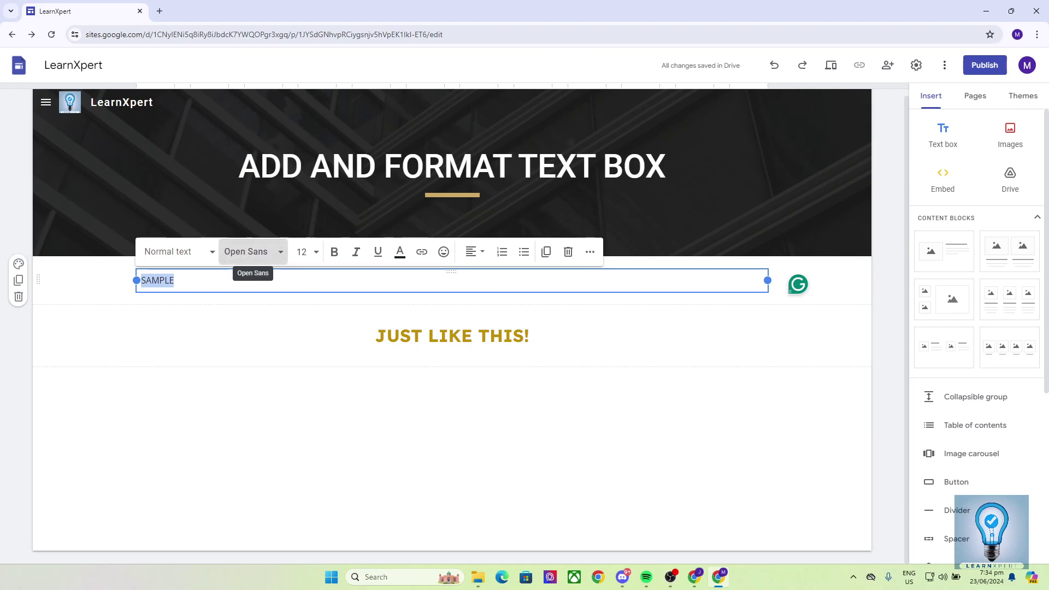
{"action": "left_click", "coordinate": [255, 252]}
{"action": "left_click", "coordinate": [255, 251]}
{"action": "left_click", "coordinate": [252, 251]}
{"action": "left_click", "coordinate": [251, 251]}
{"action": "scroll", "coordinate": [273, 390], "scroll_direction": "down", "scroll_amount": 4}
{"action": "mouse_move", "coordinate": [274, 390]}
{"action": "mouse_move", "coordinate": [273, 321]}
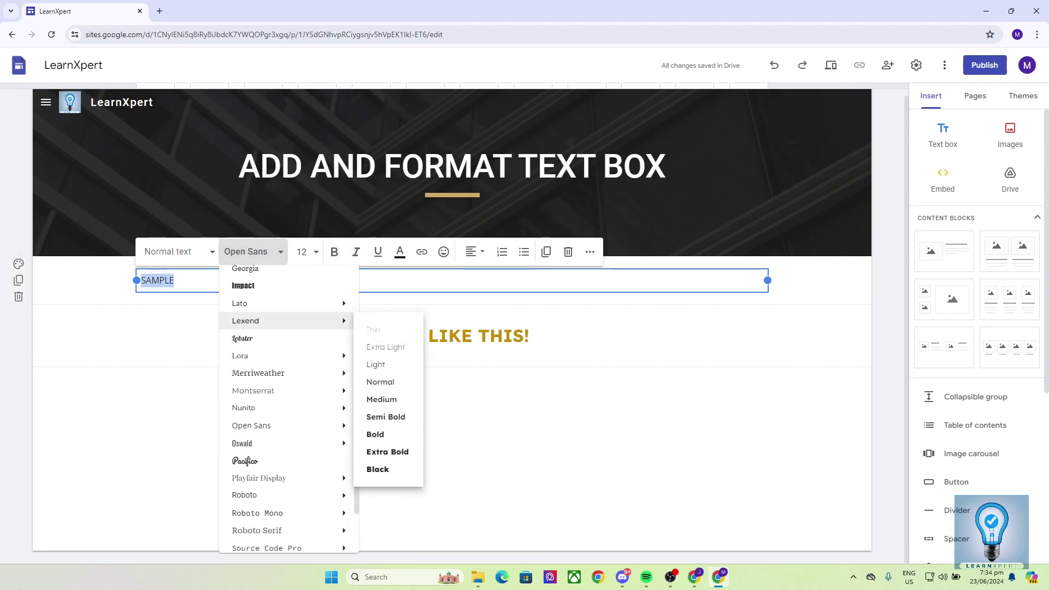
{"action": "left_click", "coordinate": [375, 435]}
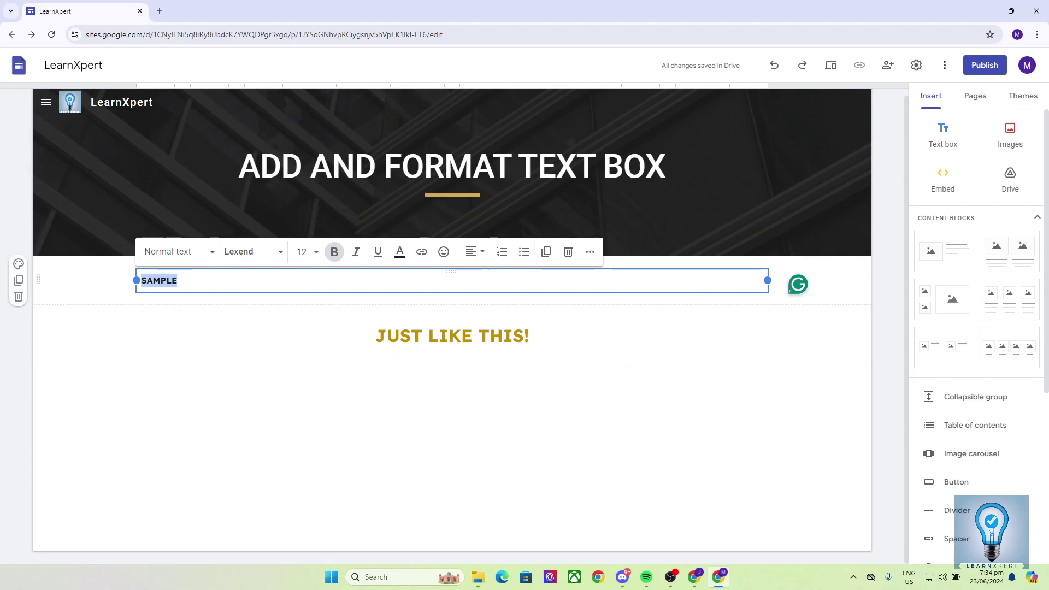
Try center, right and justified alignment on the SAMPLE text.
{"action": "left_click", "coordinate": [473, 251]}
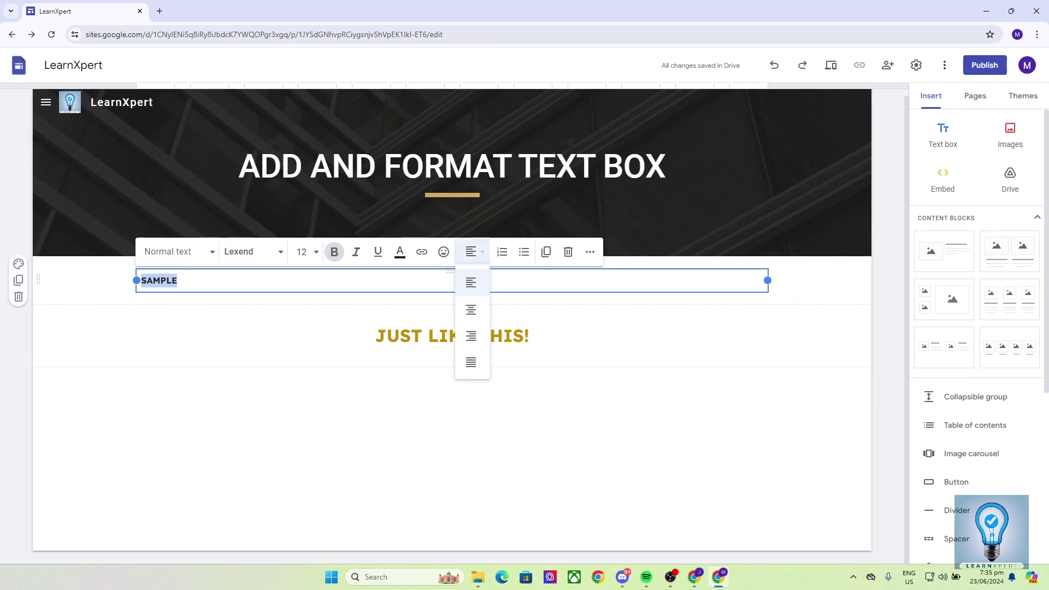
{"action": "left_click", "coordinate": [471, 309]}
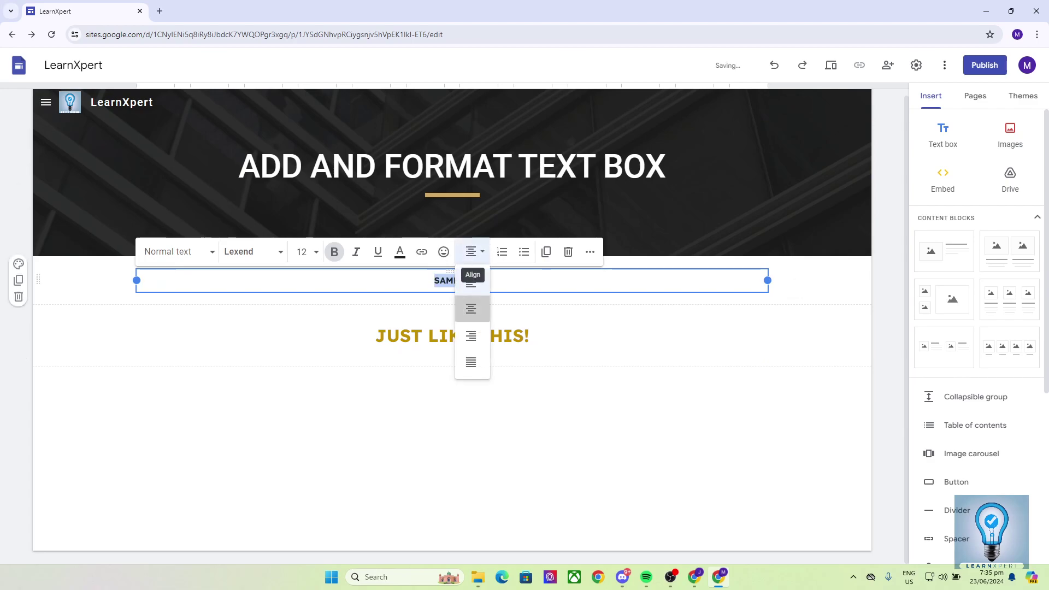
{"action": "left_click", "coordinate": [473, 252]}
{"action": "left_click", "coordinate": [471, 335]}
{"action": "left_click", "coordinate": [473, 251]}
{"action": "left_click", "coordinate": [471, 361]}
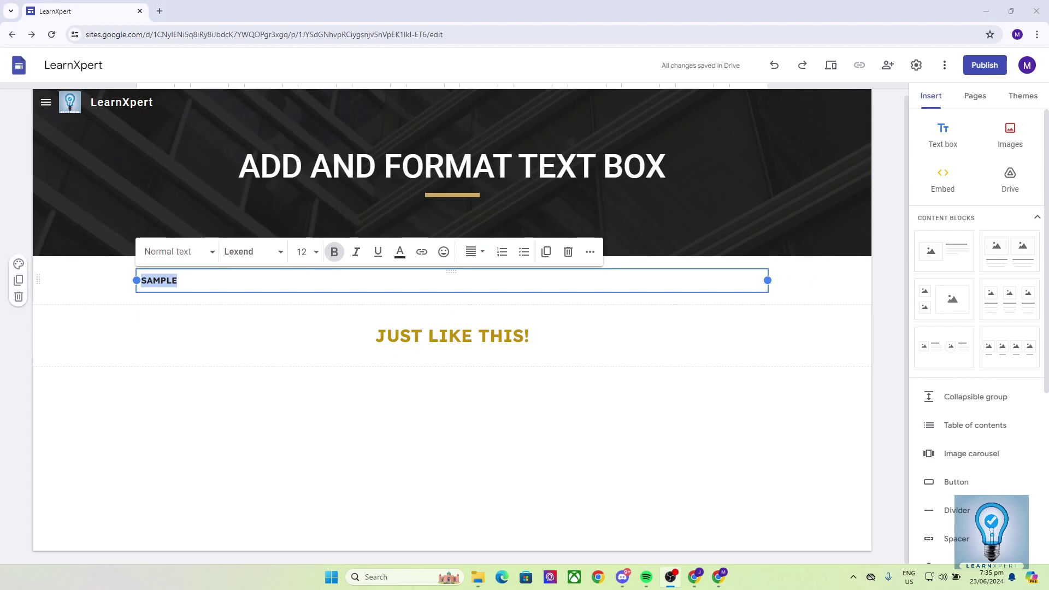
Center-align the SAMPLE text and set its font size to 30.
{"action": "left_click", "coordinate": [473, 251]}
{"action": "left_click", "coordinate": [471, 309]}
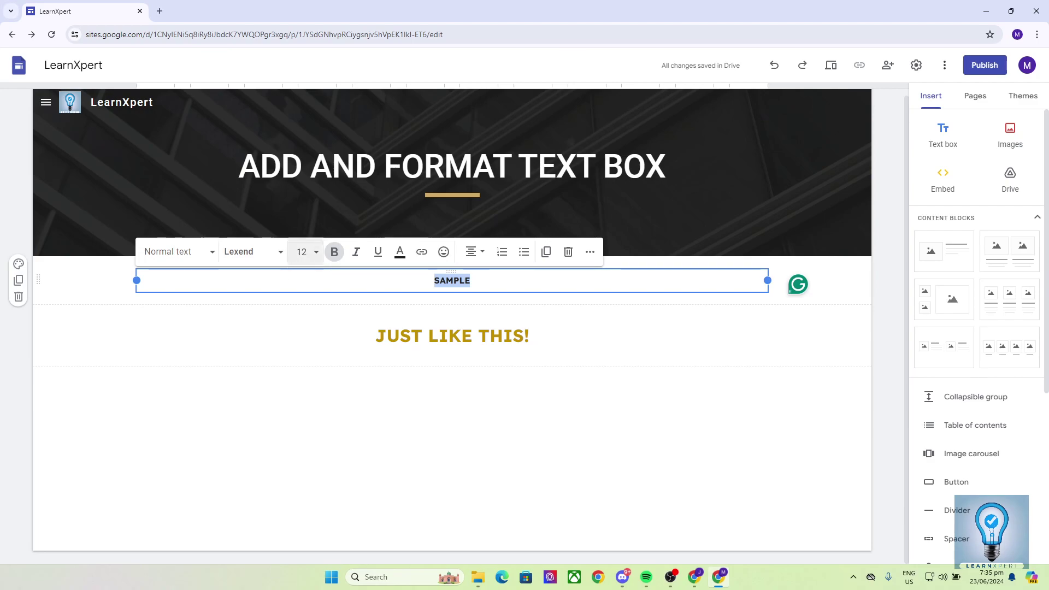
{"action": "left_click", "coordinate": [301, 252]}
{"action": "left_click", "coordinate": [316, 251]}
{"action": "scroll", "coordinate": [301, 439], "scroll_direction": "down", "scroll_amount": 2}
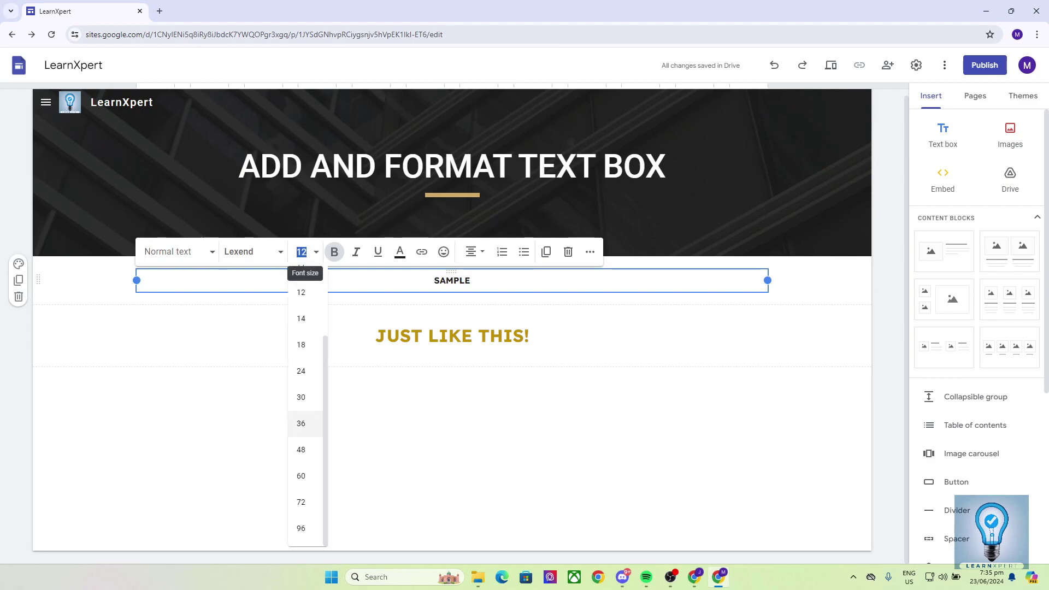
{"action": "left_click", "coordinate": [301, 398]}
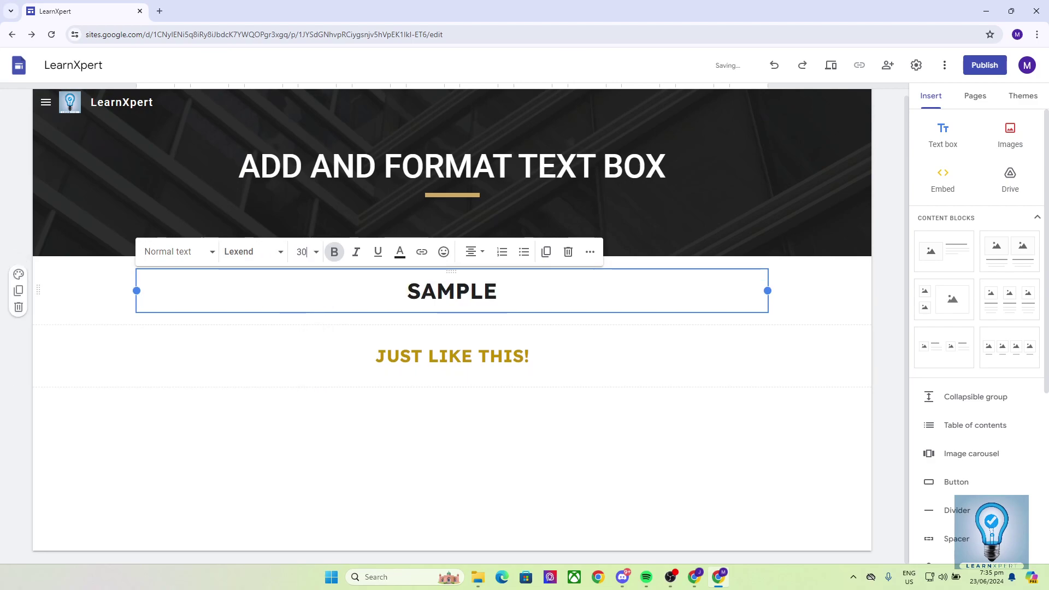
Select the word SAMPLE and add italic and underline to it, keeping it bold.
{"action": "left_click", "coordinate": [454, 291]}
{"action": "double_click", "coordinate": [455, 292]}
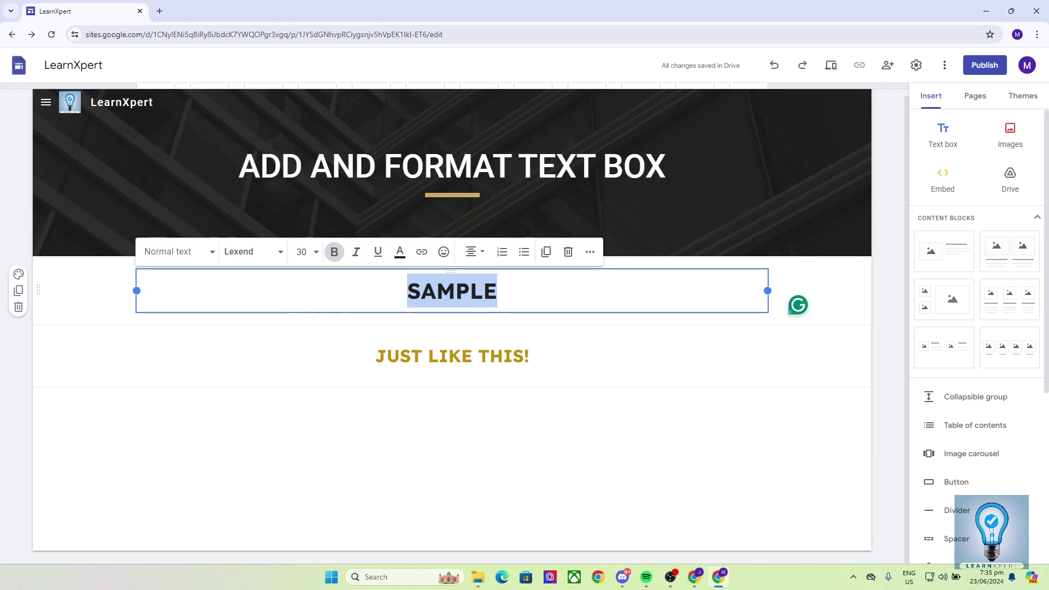
{"action": "left_click", "coordinate": [335, 252]}
{"action": "left_click", "coordinate": [334, 252]}
{"action": "left_click", "coordinate": [357, 252]}
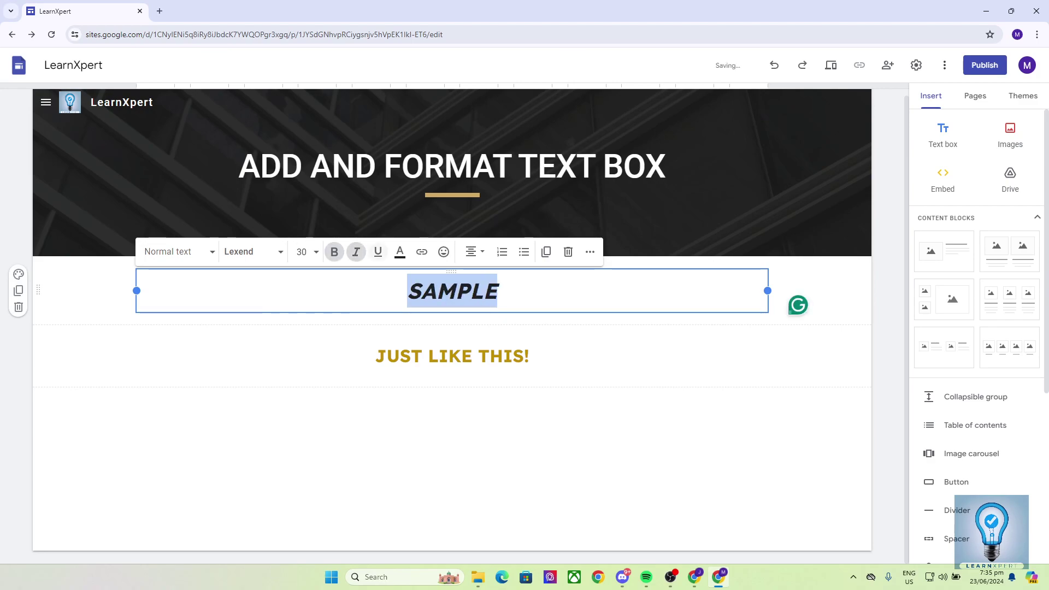
{"action": "key", "text": "ctrl+u"}
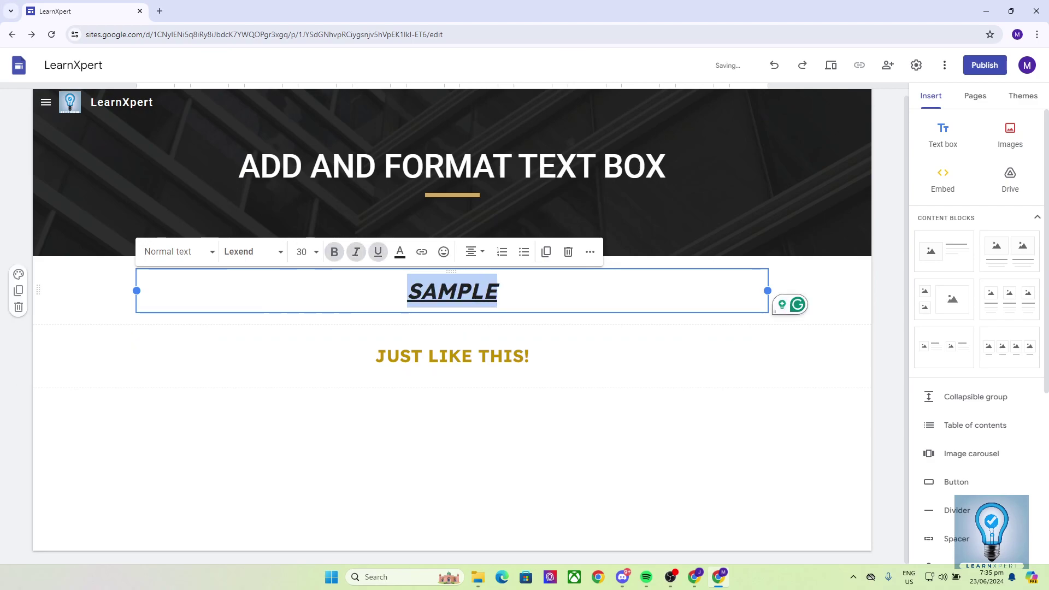
Set the text color of SAMPLE to bright blue and deselect the text box.
{"action": "left_click", "coordinate": [400, 252]}
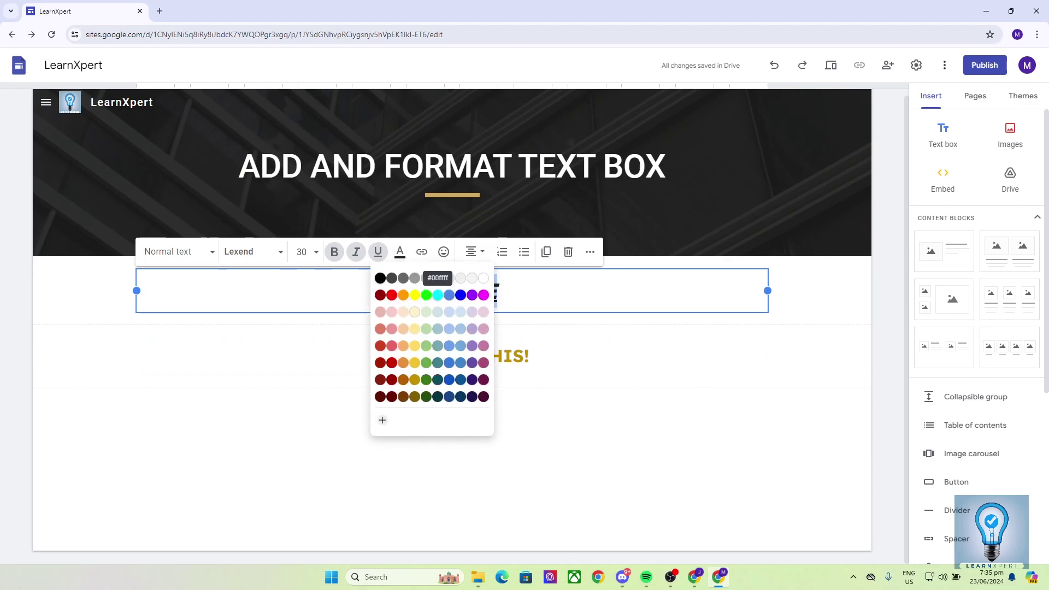
{"action": "left_click", "coordinate": [461, 295]}
{"action": "left_click", "coordinate": [453, 381]}
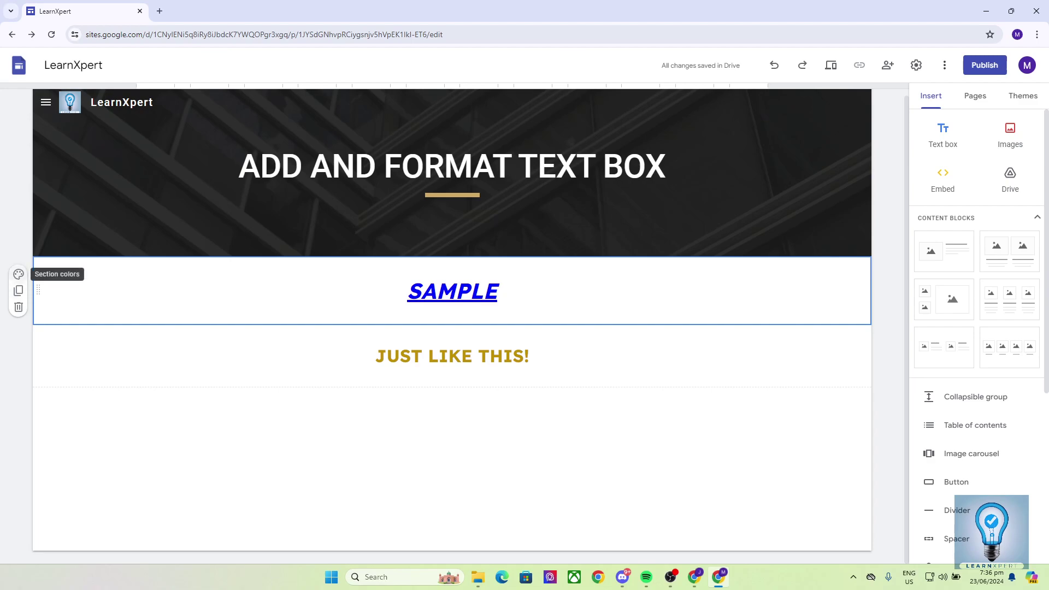
Apply the Style 3 section color to the section containing SAMPLE.
{"action": "left_click", "coordinate": [19, 274]}
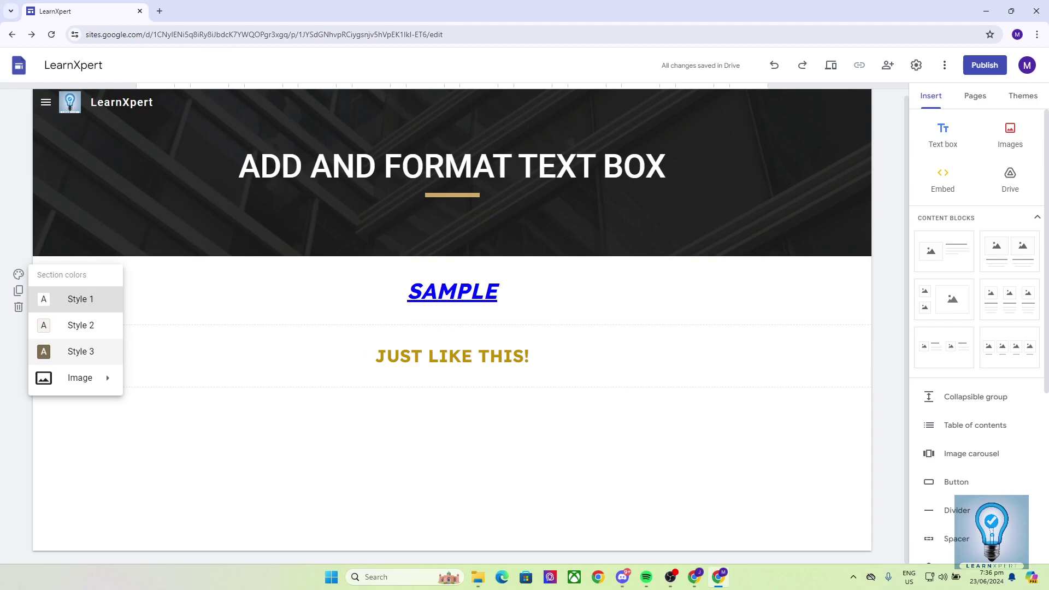
{"action": "left_click", "coordinate": [81, 351]}
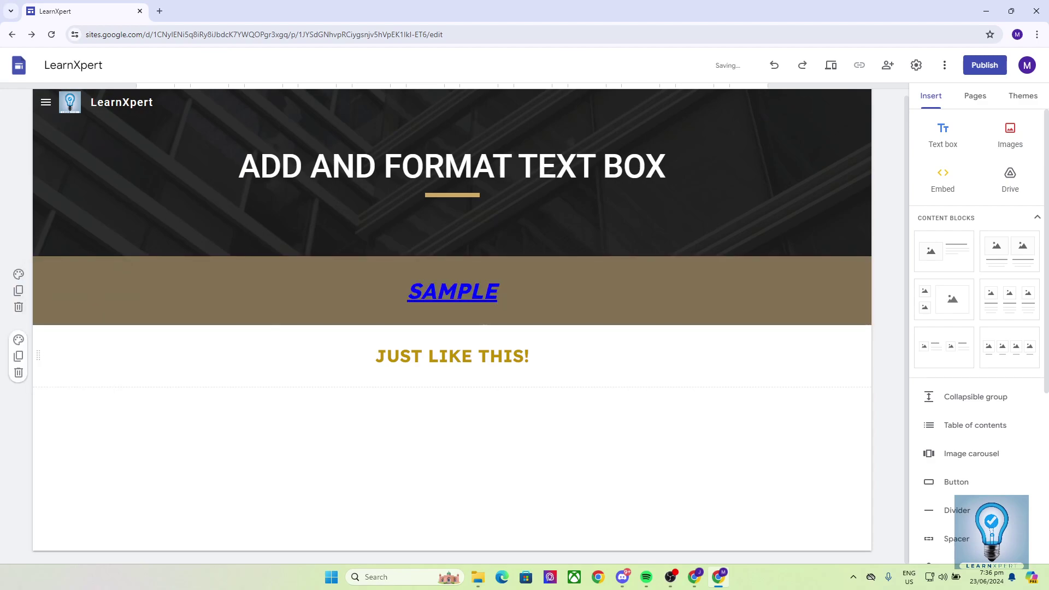
Remove the underline and italic from the word SAMPLE and set its text color to white (#ffffff).
{"action": "left_click", "coordinate": [436, 291]}
{"action": "double_click", "coordinate": [435, 291]}
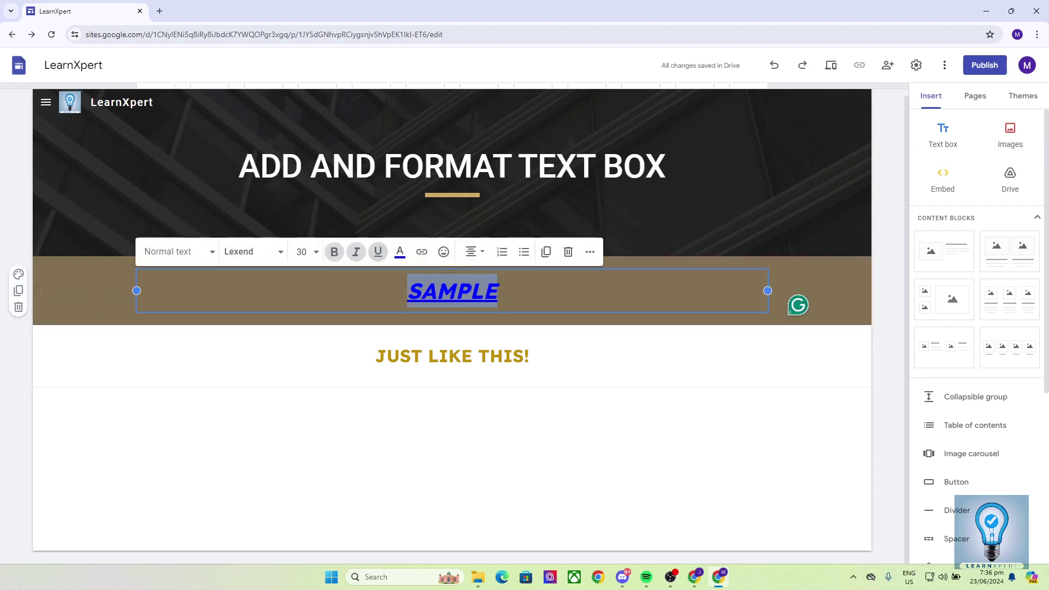
{"action": "key", "text": "ctrl+u"}
{"action": "key", "text": "ctrl+i"}
{"action": "left_click", "coordinate": [399, 252]}
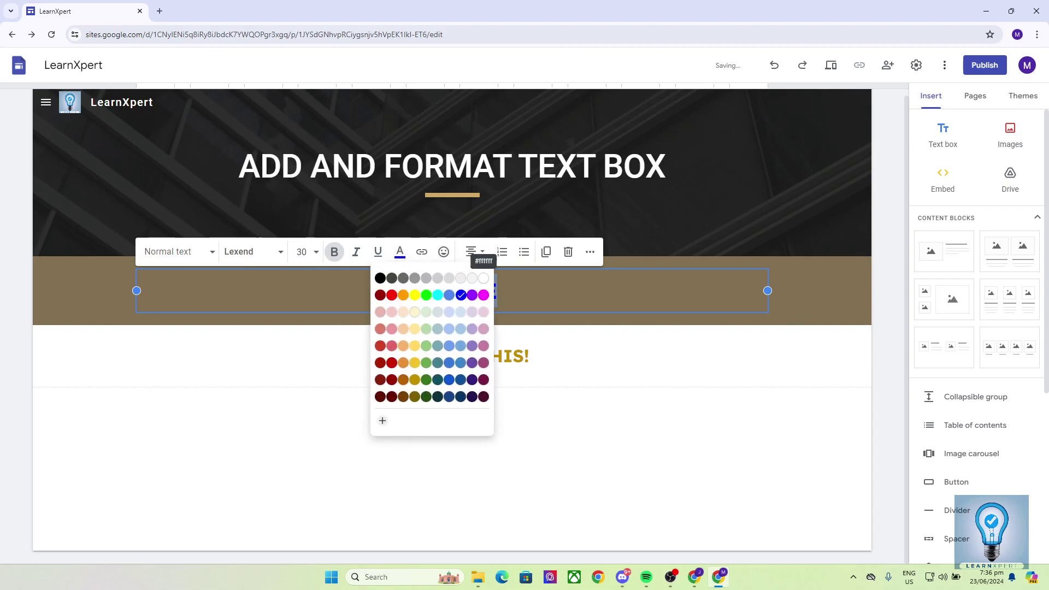
{"action": "left_click", "coordinate": [482, 278]}
{"action": "key", "text": "Escape"}
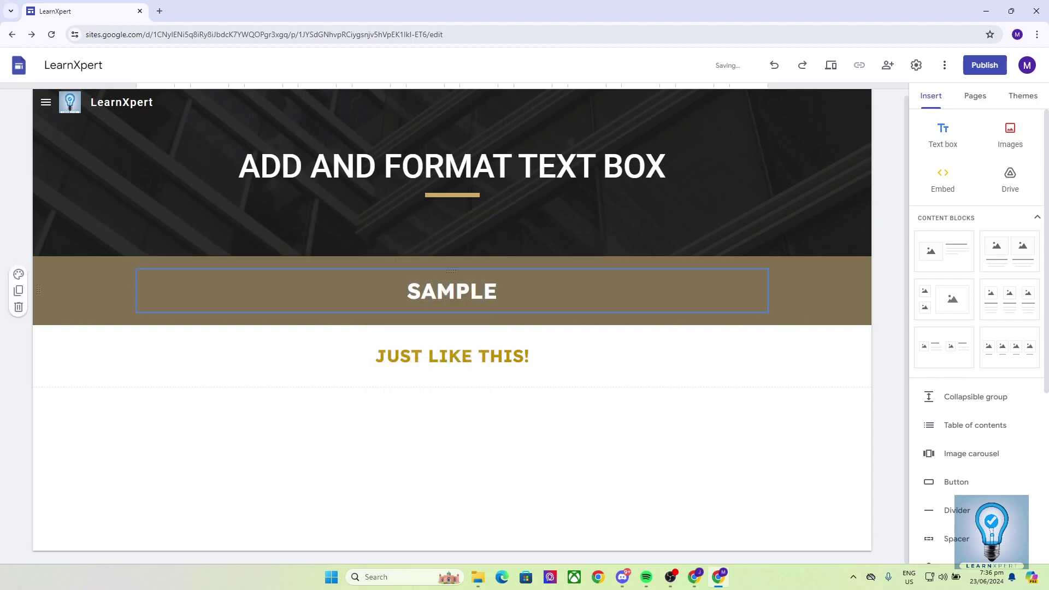
Try the Style 2 section color on the SAMPLE section.
{"action": "left_click", "coordinate": [19, 274]}
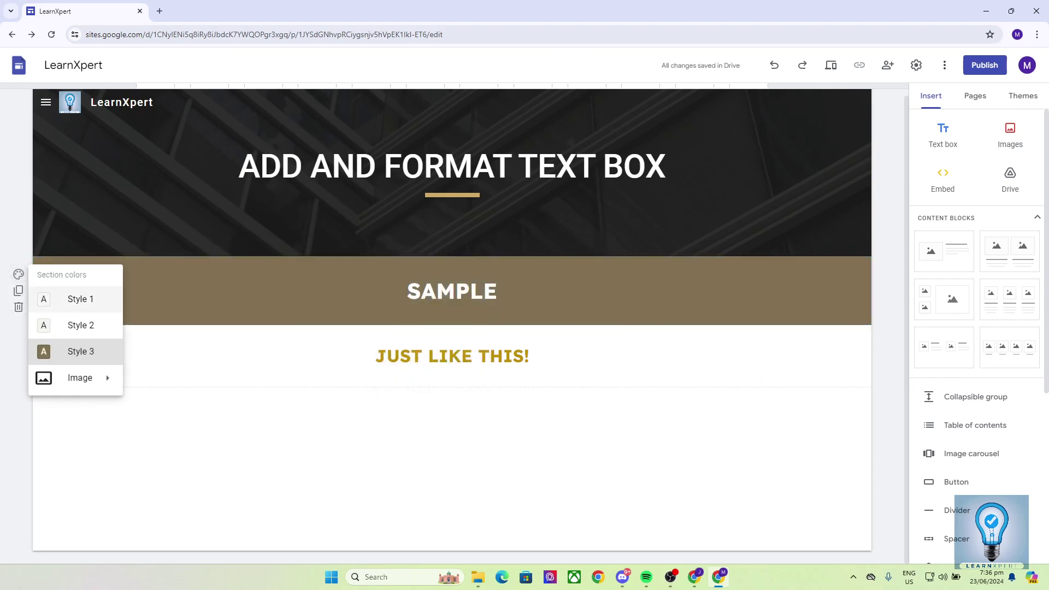
{"action": "left_click", "coordinate": [77, 321]}
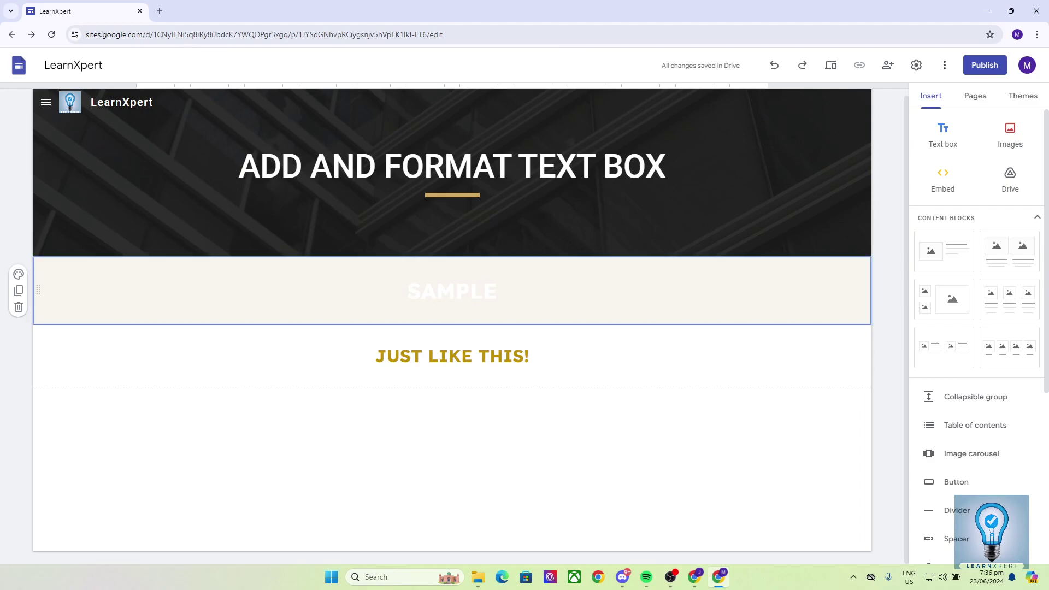
Upload the "best wallpaper" image from the Downloads folder as the SAMPLE section's background.
{"action": "left_click", "coordinate": [18, 274]}
{"action": "mouse_move", "coordinate": [80, 378]}
{"action": "left_click", "coordinate": [146, 382]}
{"action": "scroll", "coordinate": [699, 289], "scroll_direction": "down", "scroll_amount": 3}
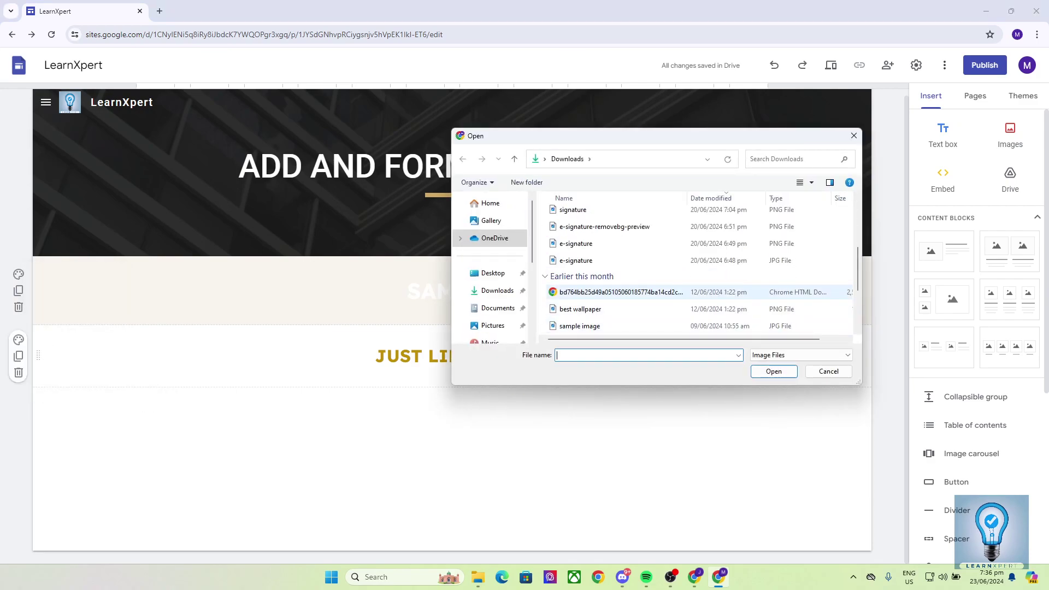
{"action": "left_click", "coordinate": [580, 309]}
{"action": "left_click", "coordinate": [774, 371]}
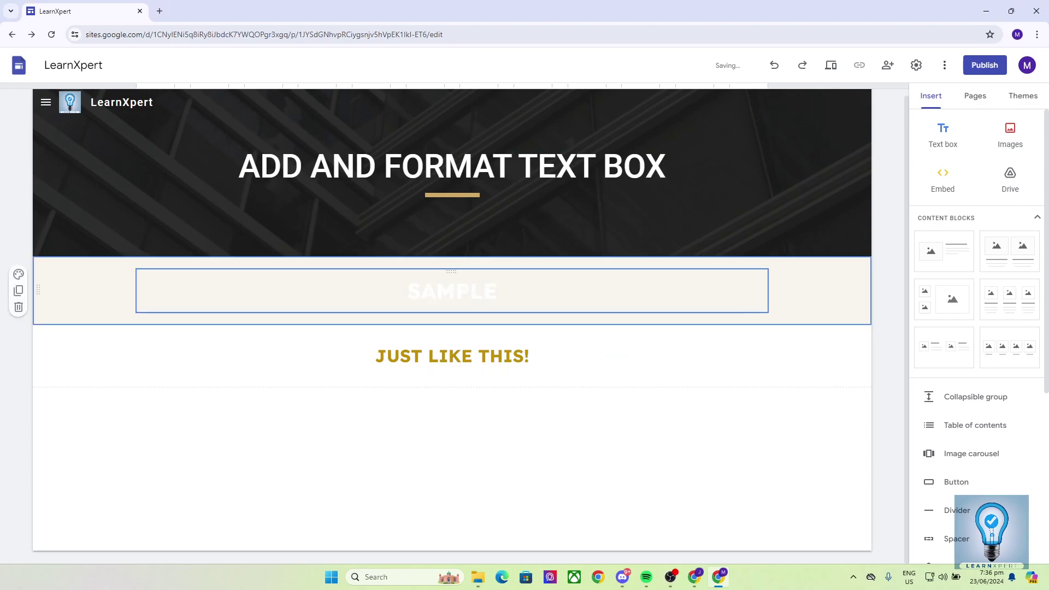
Set the SAMPLE section's background back to the Style 3 section color.
{"action": "left_click", "coordinate": [18, 274]}
{"action": "left_click", "coordinate": [70, 323]}
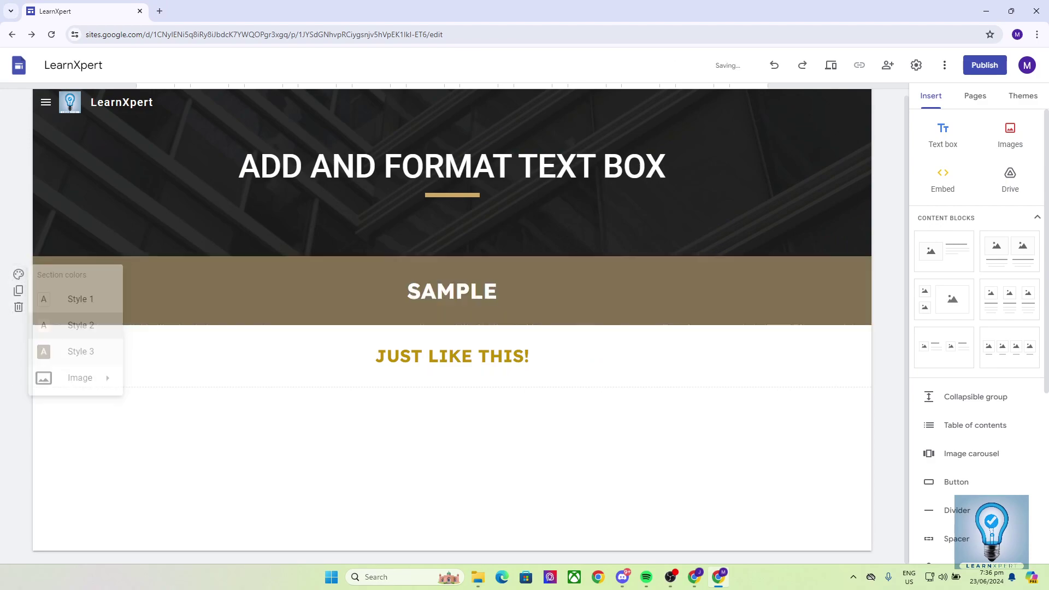